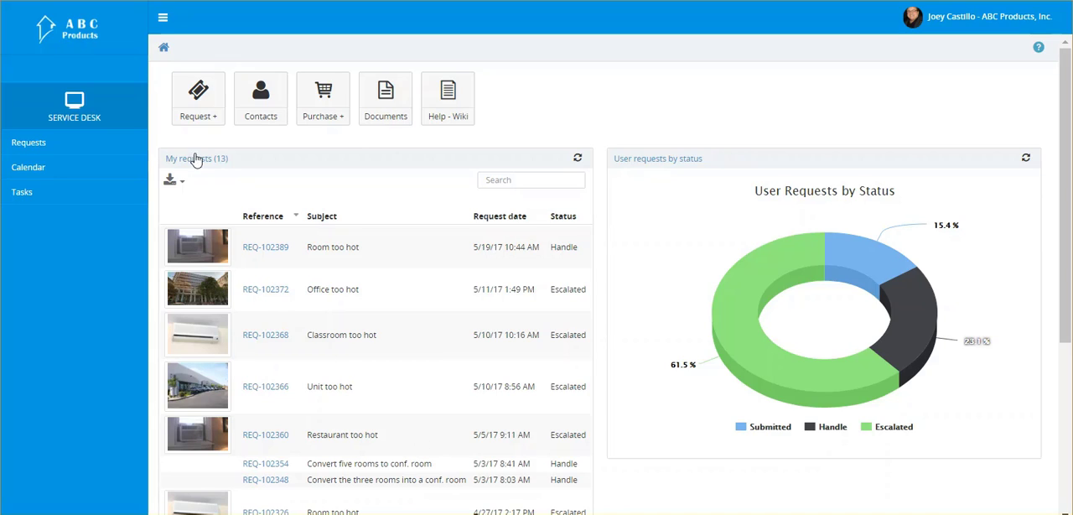
Create a new maintenance request and enter "Room too hot" as its subject
{"action": "left_click", "coordinate": [201, 107]}
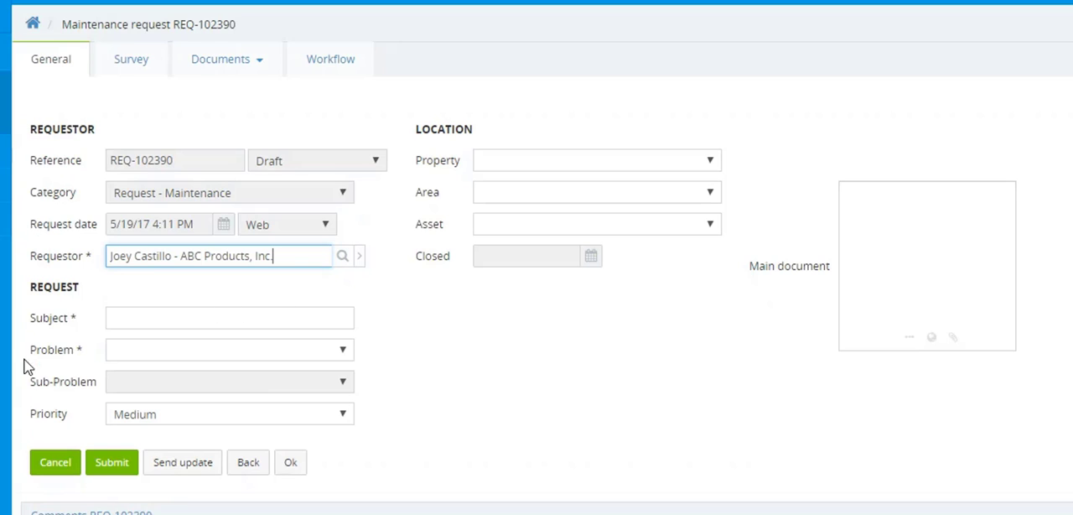
{"action": "left_click", "coordinate": [166, 319]}
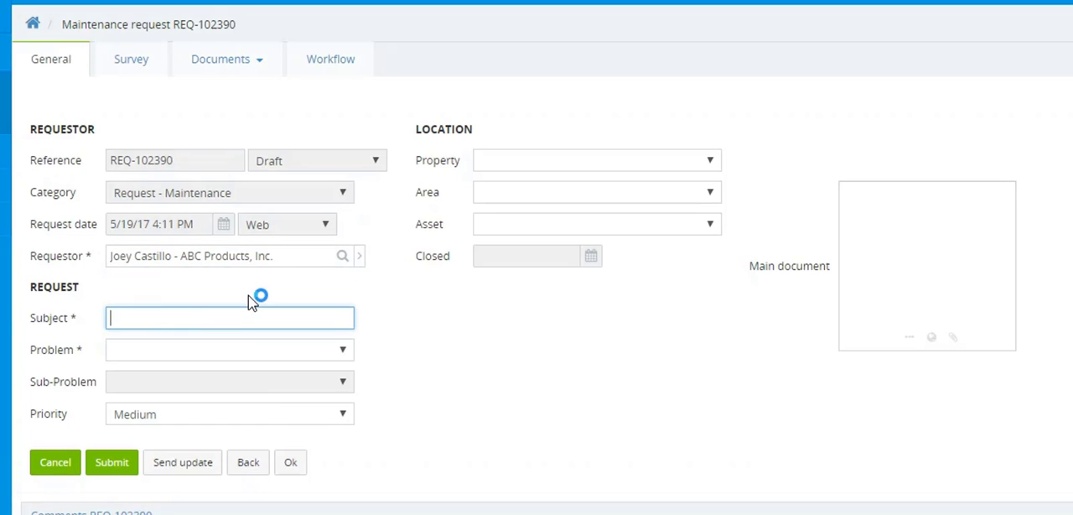
{"action": "type", "text": "Romm"}
{"action": "key", "text": "ctrl+a"}
{"action": "type", "text": "R"}
Set the request's problem type to 130-Heating/Cooling and keep the priority at Medium
{"action": "left_click", "coordinate": [155, 353]}
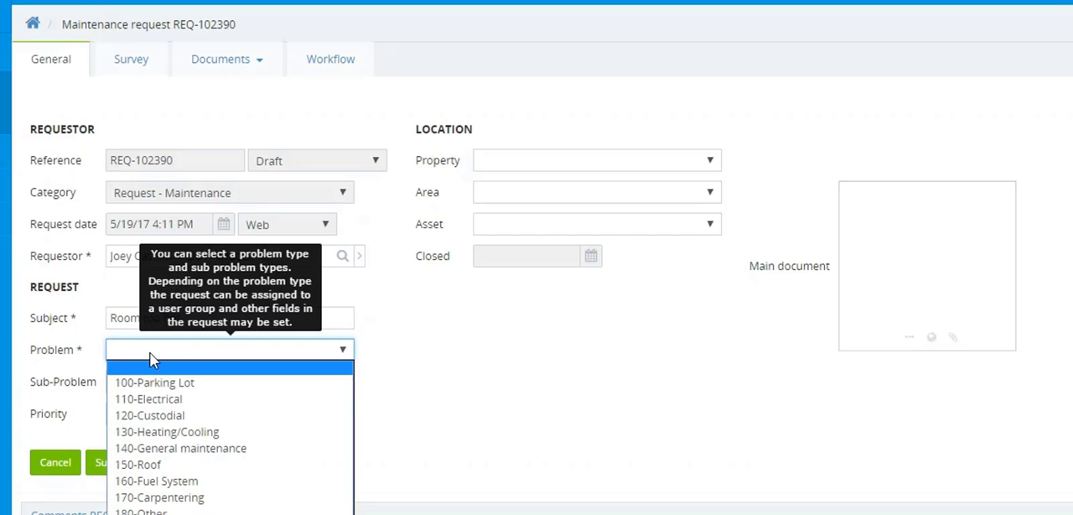
{"action": "left_click", "coordinate": [166, 433]}
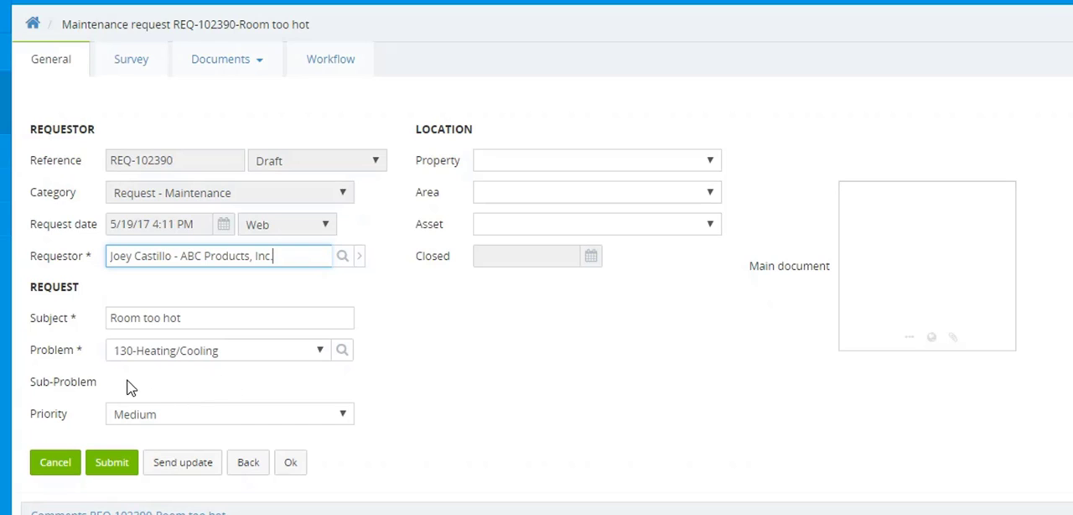
{"action": "left_click", "coordinate": [162, 425]}
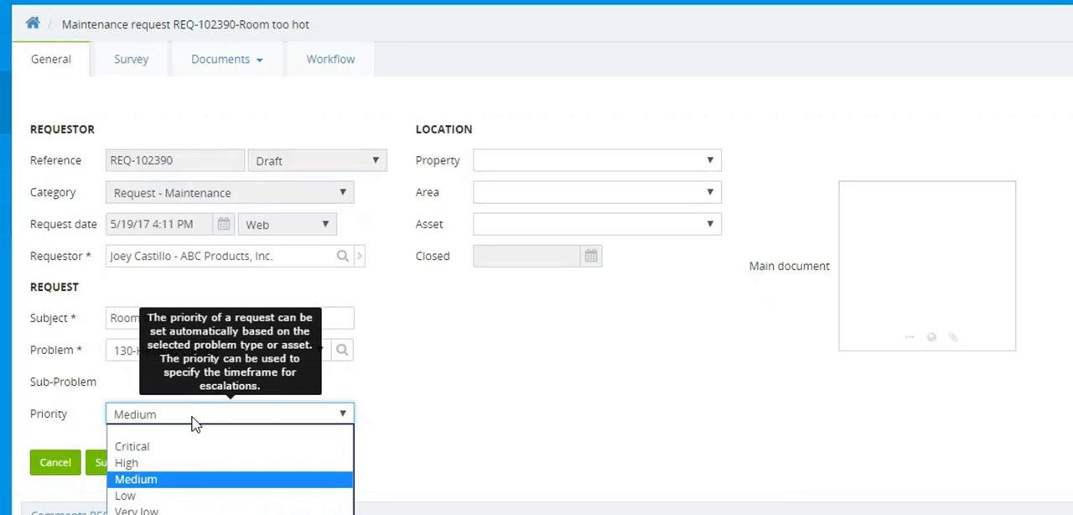
{"action": "left_click", "coordinate": [407, 392]}
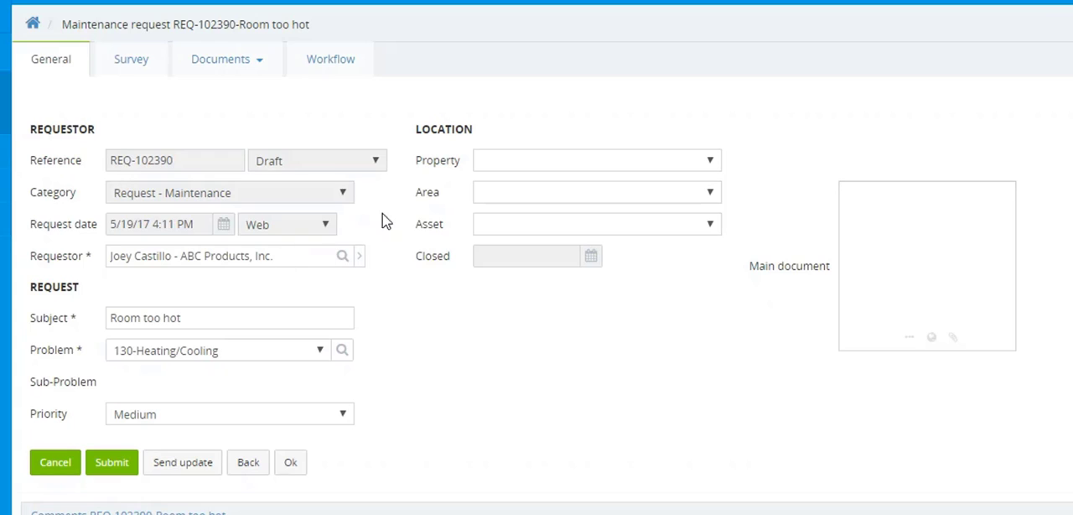
Set the location to property PRP-000010-ABC Headquarters and area SP-00219-Office 219, leaving the asset empty
{"action": "left_click", "coordinate": [492, 162]}
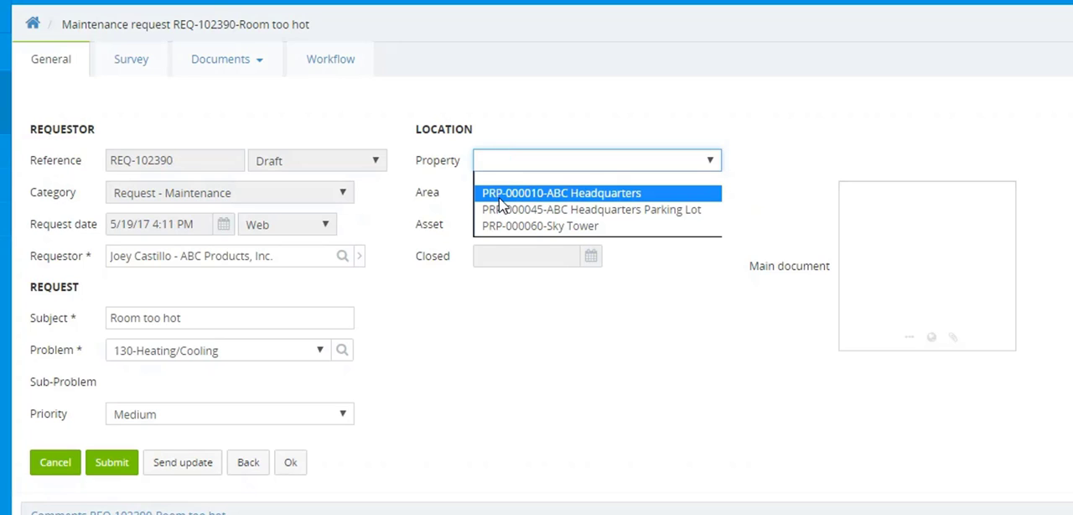
{"action": "left_click", "coordinate": [499, 195]}
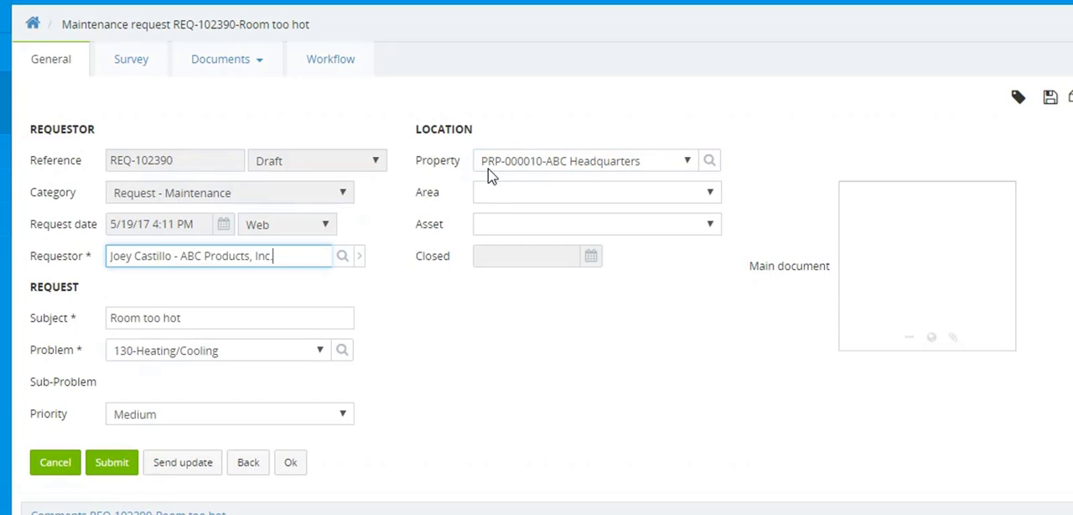
{"action": "left_click", "coordinate": [491, 198]}
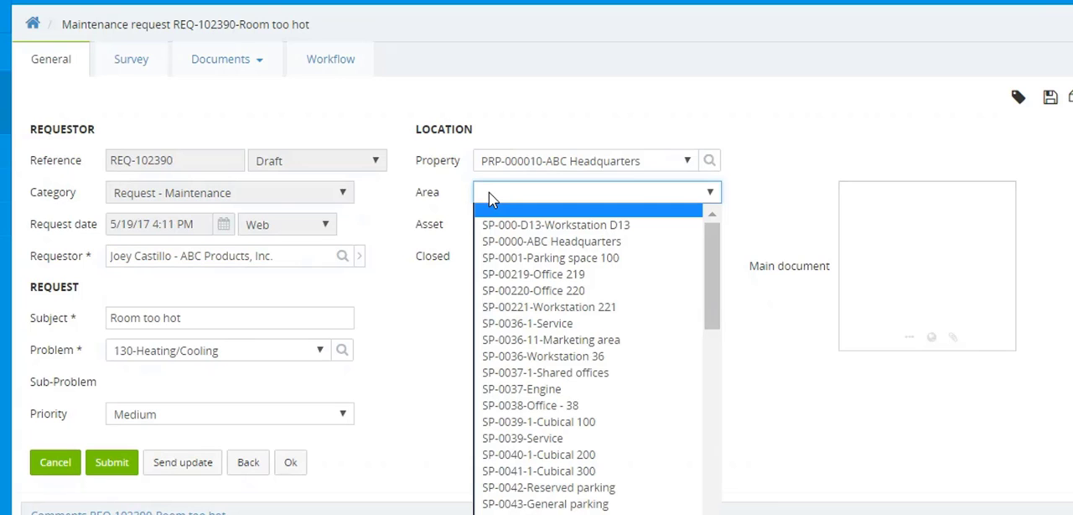
{"action": "left_click", "coordinate": [509, 276]}
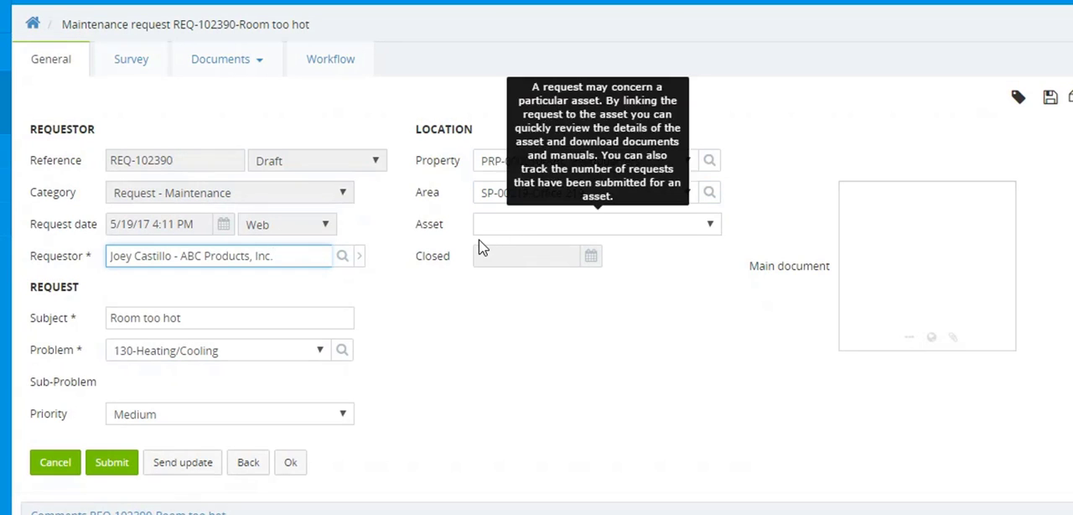
{"action": "left_click", "coordinate": [549, 226]}
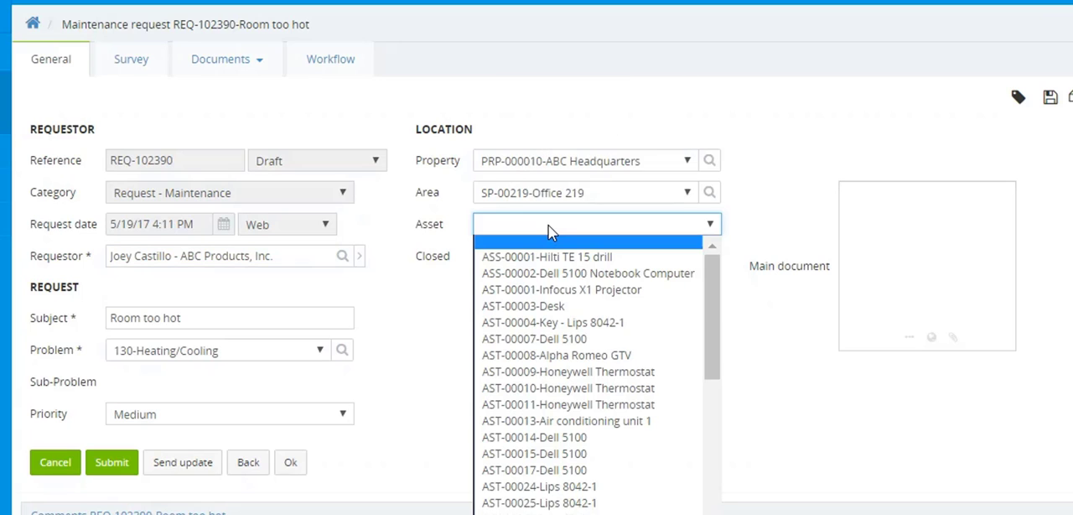
{"action": "left_click", "coordinate": [773, 291]}
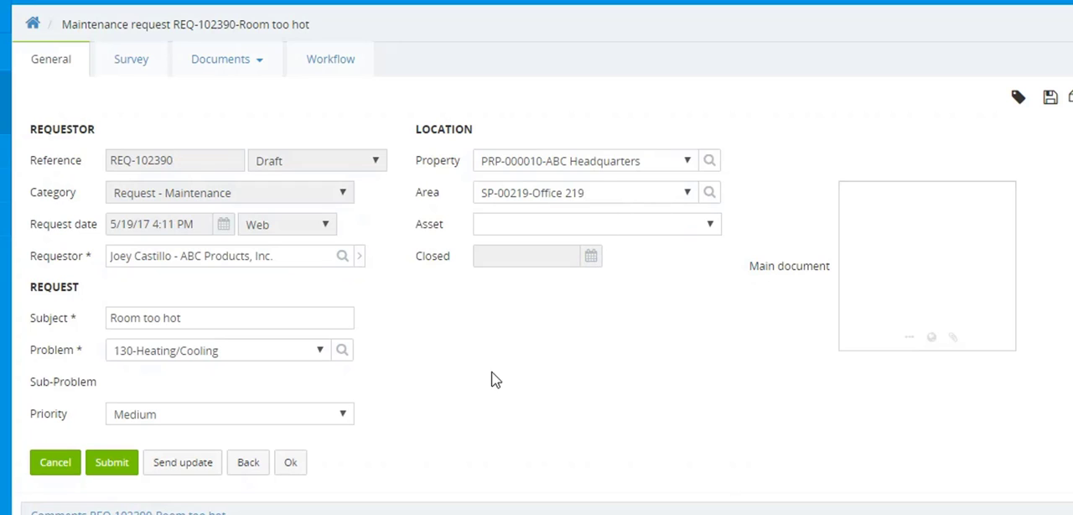
Add the comment "Please send some help asap." to the request
{"action": "scroll", "coordinate": [959, 317], "scroll_direction": "down", "scroll_amount": 2}
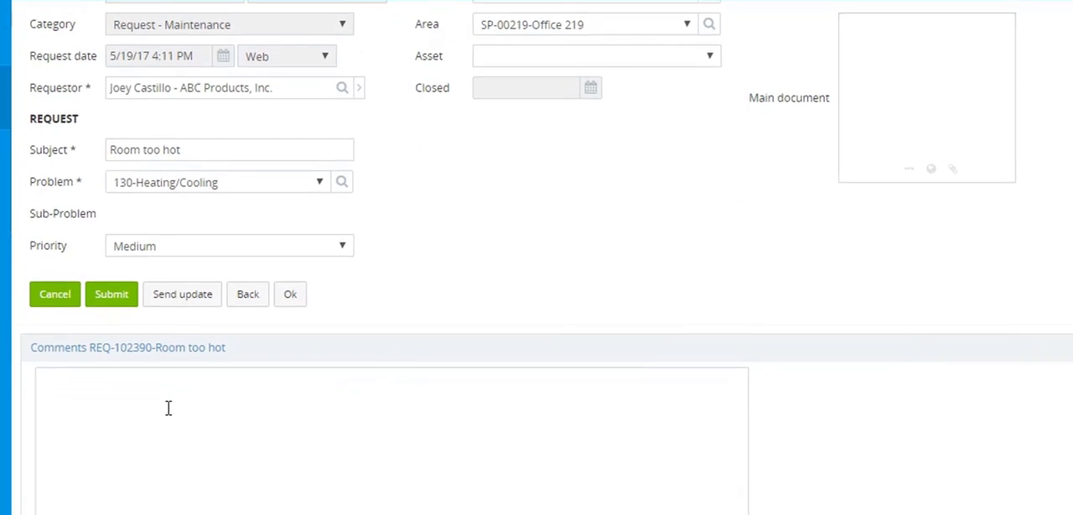
{"action": "left_click", "coordinate": [167, 408]}
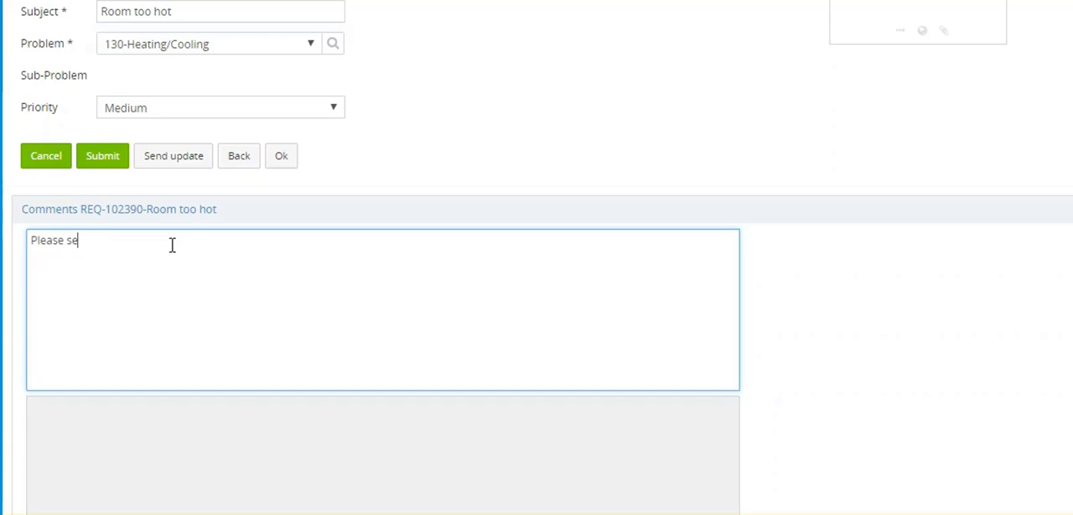
{"action": "type", "text": "me help asap."}
{"action": "scroll", "coordinate": [537, 251], "scroll_direction": "up", "scroll_amount": 1}
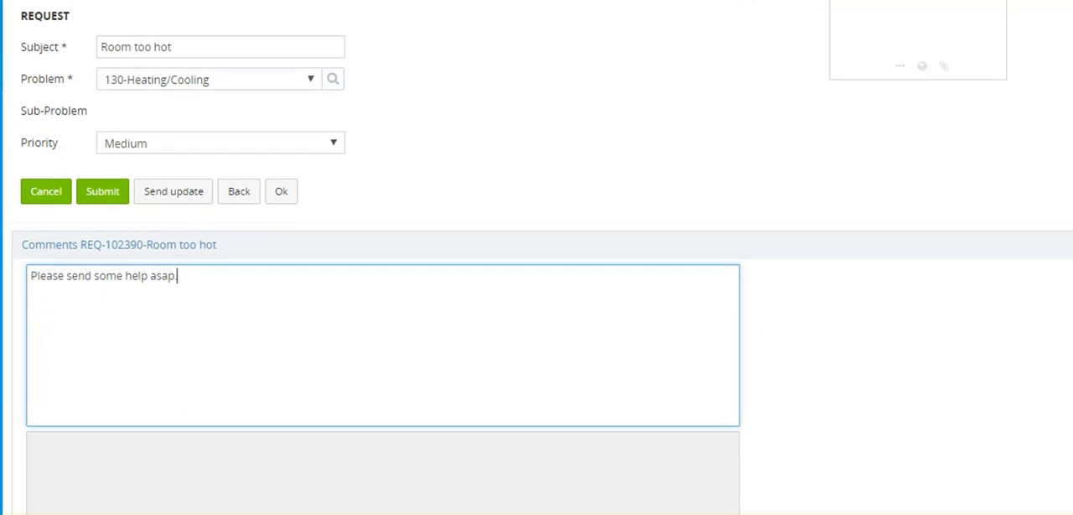
Upload air conditioner 2.jpg from the Example docs folder and set it as the request's main document
{"action": "scroll", "coordinate": [537, 251], "scroll_direction": "up", "scroll_amount": 2}
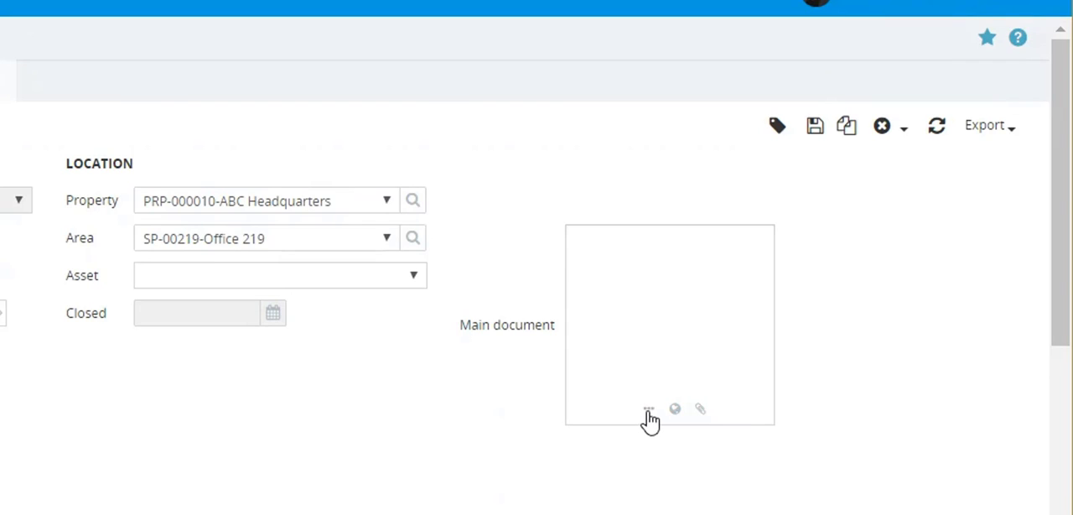
{"action": "left_click", "coordinate": [650, 410]}
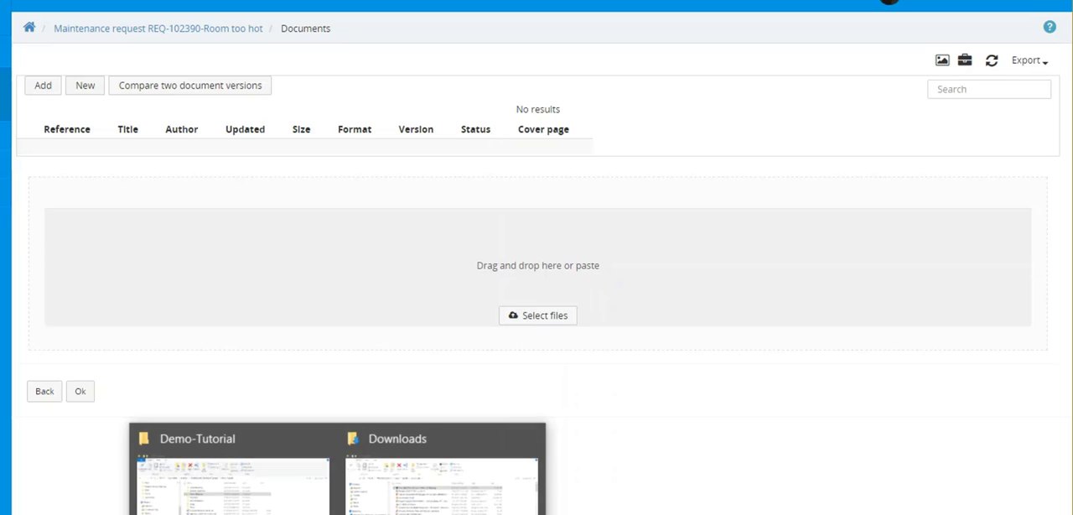
{"action": "right_click", "coordinate": [337, 514]}
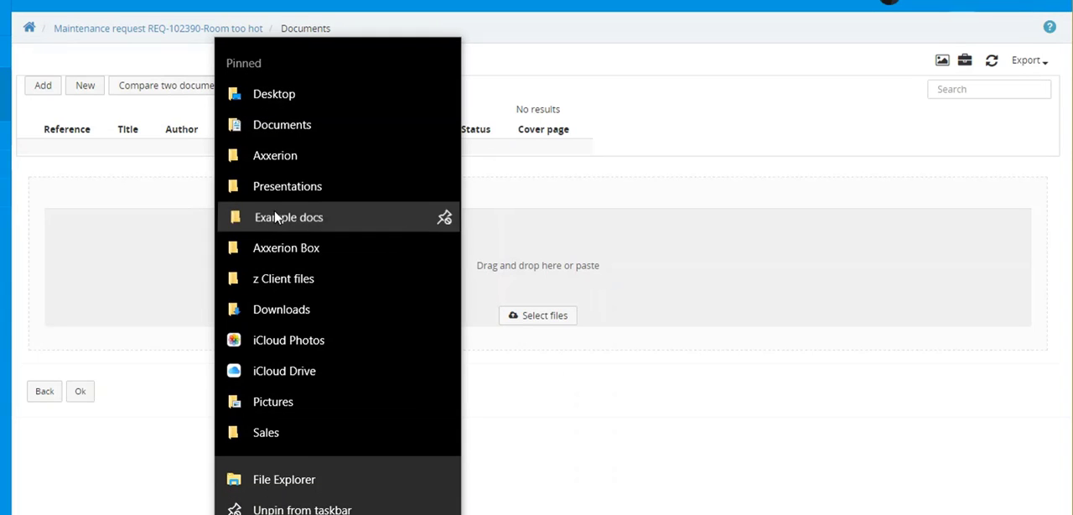
{"action": "left_click", "coordinate": [277, 217]}
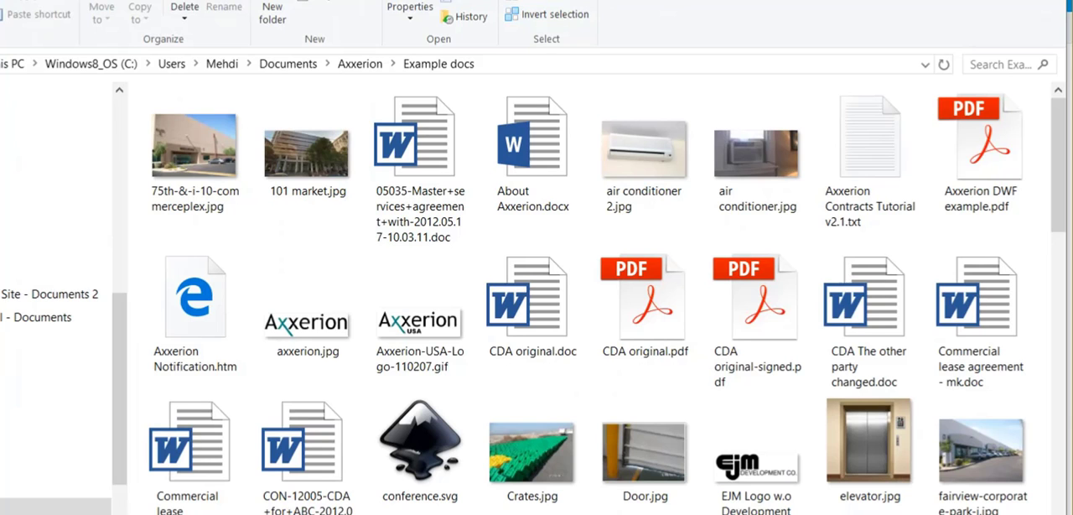
{"action": "left_click_drag", "start_coordinate": [618, 0], "coordinate": [13, 66]}
{"action": "left_click", "coordinate": [57, 288]}
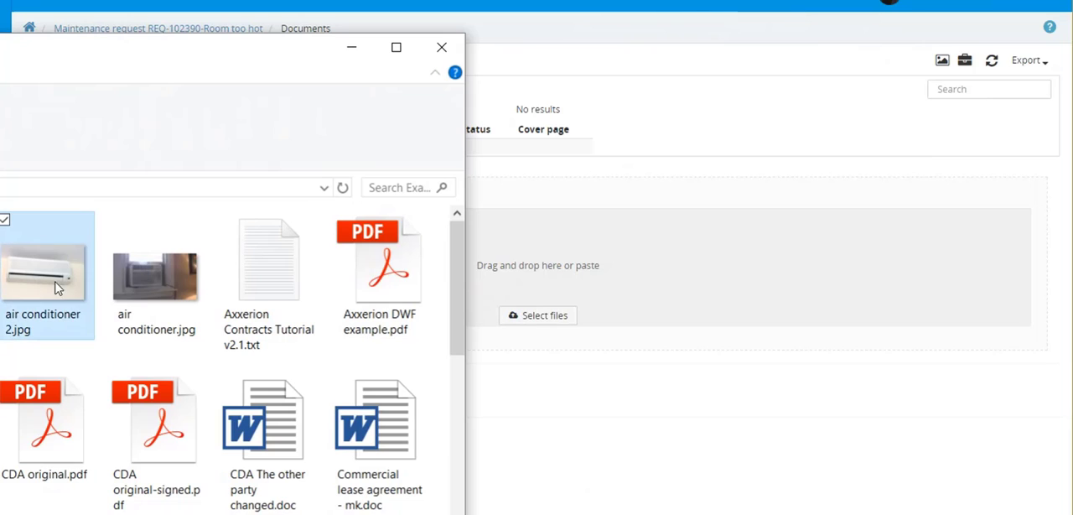
{"action": "left_click_drag", "start_coordinate": [57, 288], "coordinate": [576, 289]}
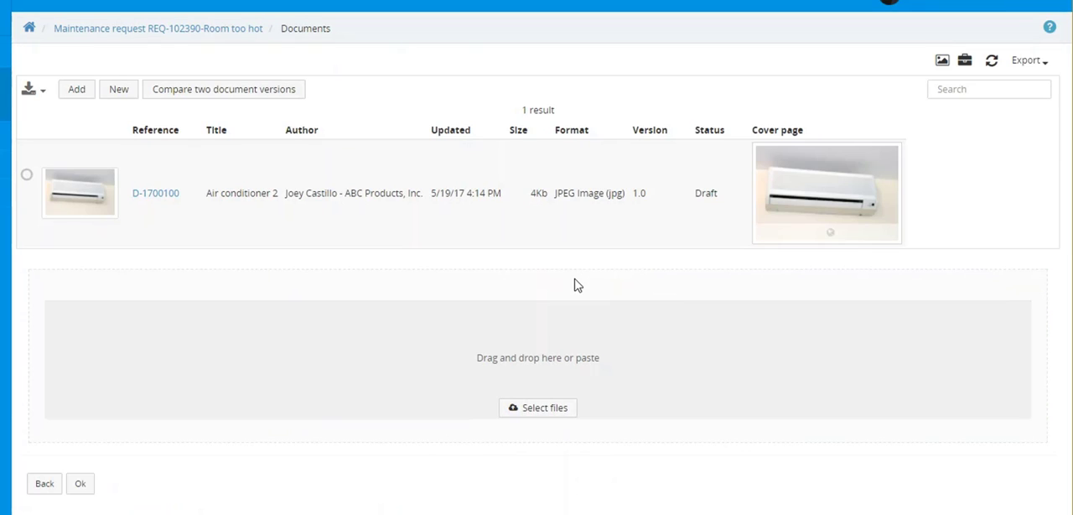
{"action": "left_click", "coordinate": [27, 176]}
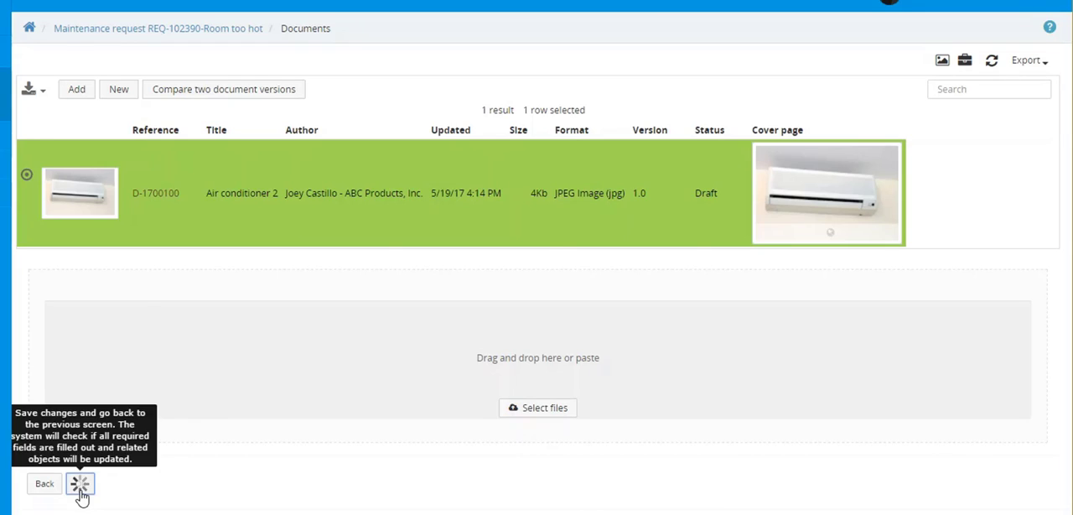
{"action": "left_click", "coordinate": [81, 490]}
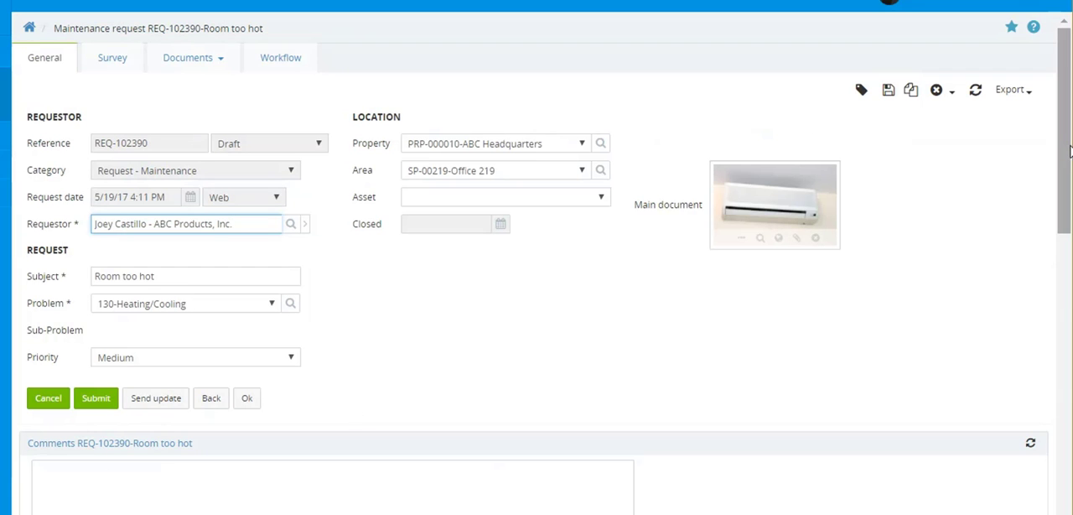
Review the saved comment and submit the maintenance request
{"action": "left_click_drag", "start_coordinate": [1070, 151], "coordinate": [1065, 215]}
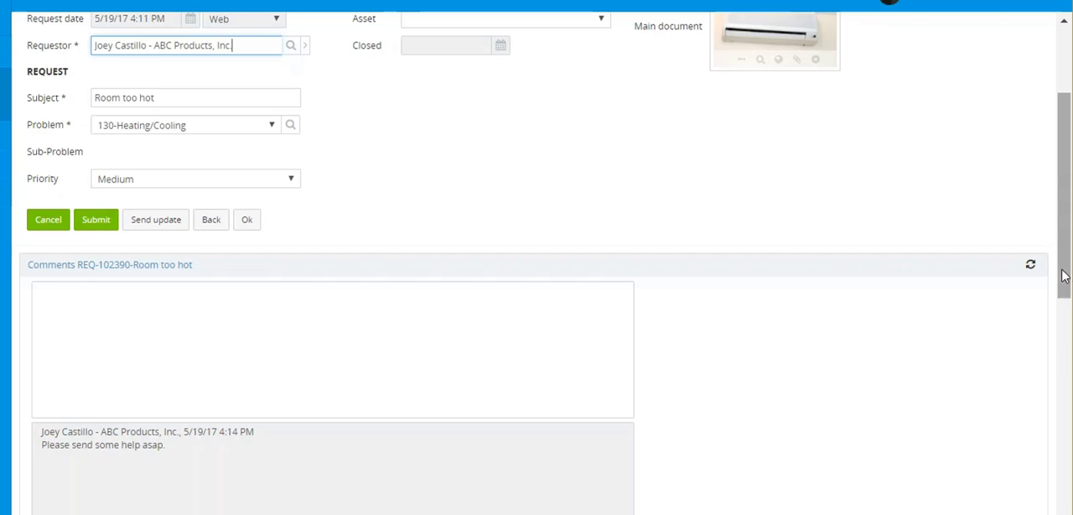
{"action": "scroll", "coordinate": [1065, 268], "scroll_direction": "up", "scroll_amount": 2}
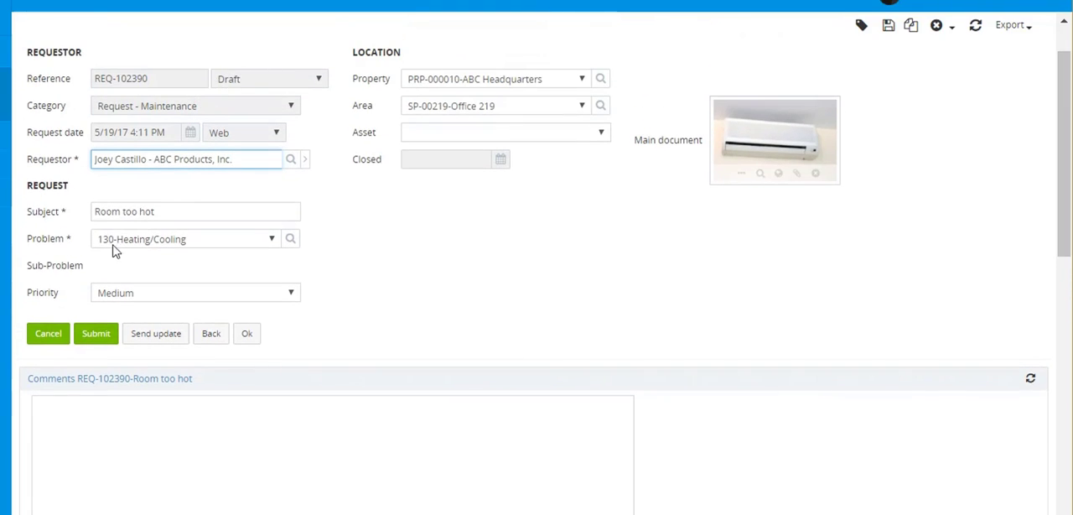
{"action": "left_click", "coordinate": [97, 334]}
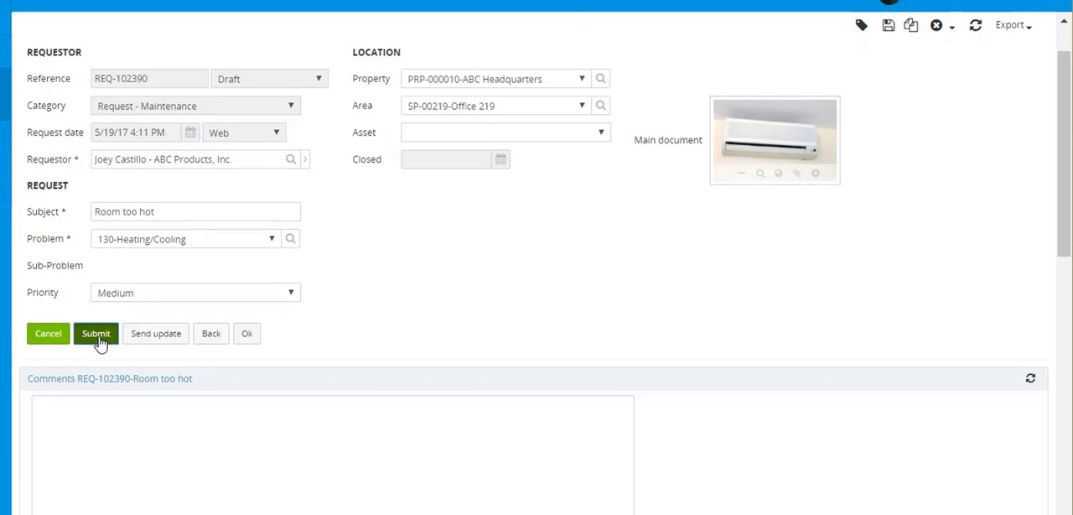